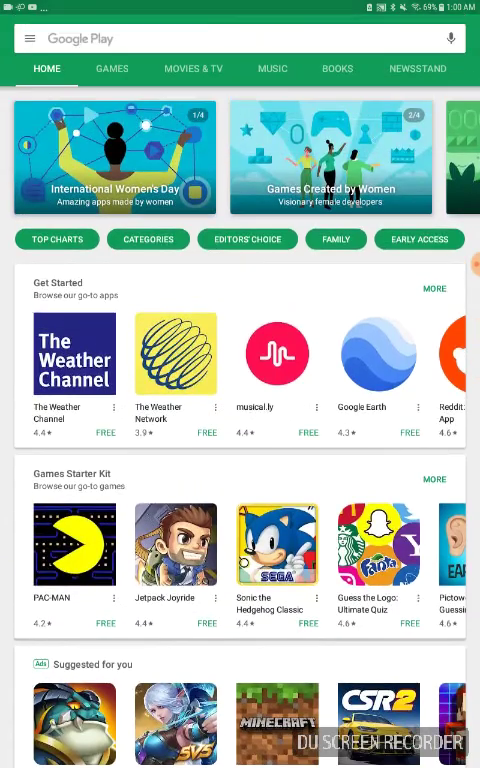
# Search the store for 'tkyt' to list the developer's apps.
pyautogui.click(200, 38)
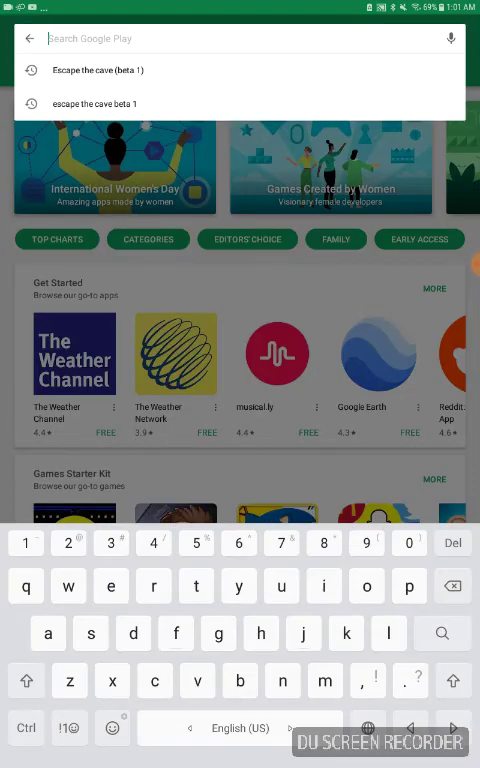
pyautogui.write('tk')
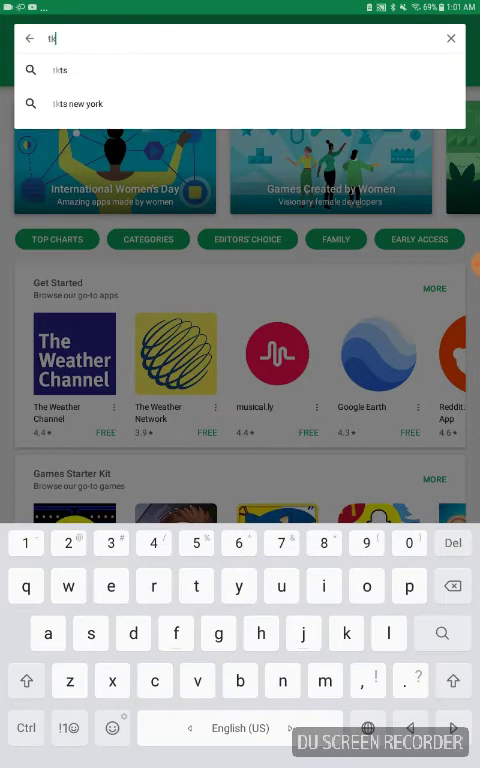
pyautogui.write('yt')
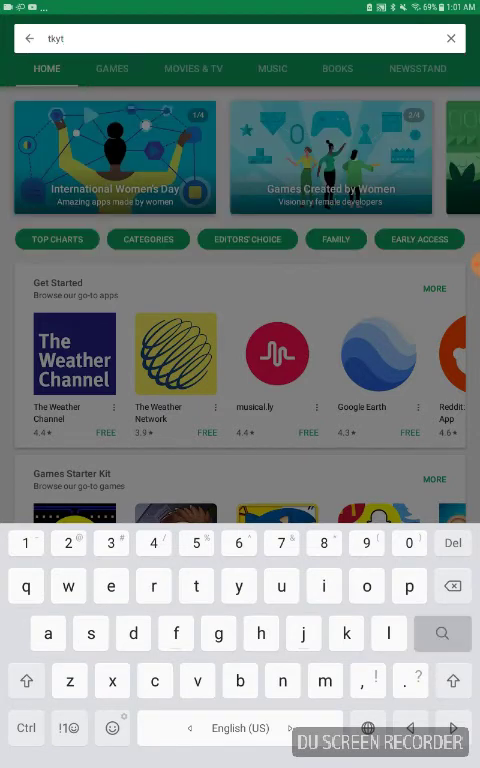
pyautogui.press('Return')
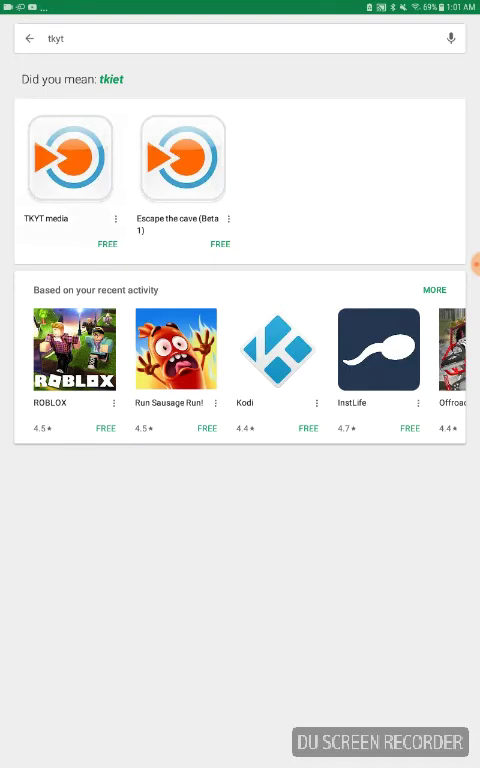
# View the TKYT media page, return to results, and begin installing Escape the cave (Beta 1).
pyautogui.click(70, 158)
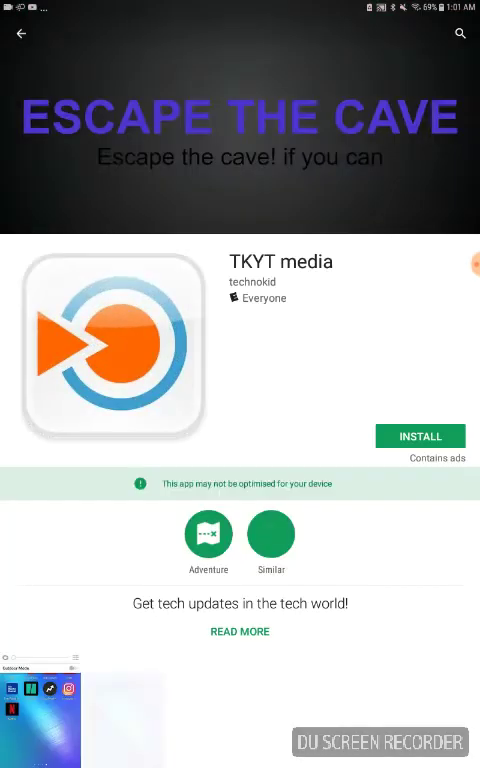
pyautogui.scroll(-2, 240, 500)
pyautogui.scroll(2, 240, 500)
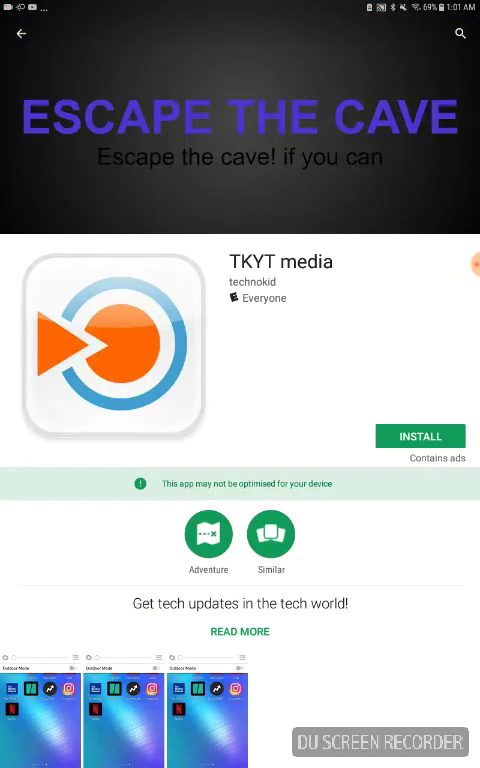
pyautogui.scroll(-5, 240, 500)
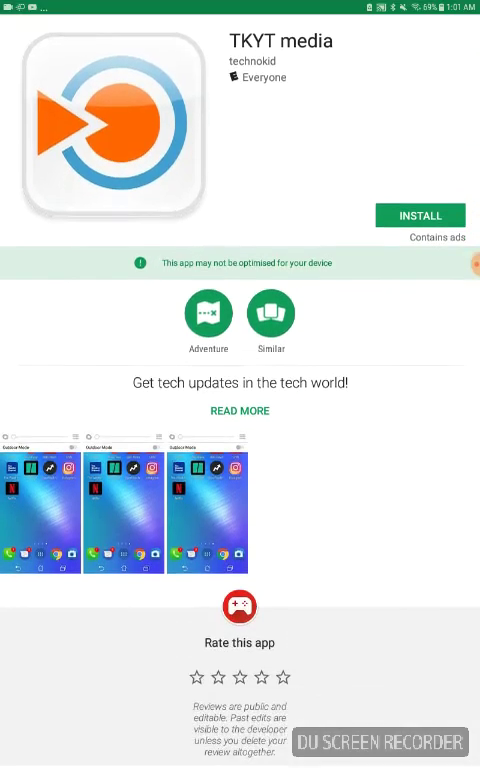
pyautogui.scroll(-5, 240, 400)
pyautogui.scroll(-3, 240, 400)
pyautogui.scroll(5, 240, 400)
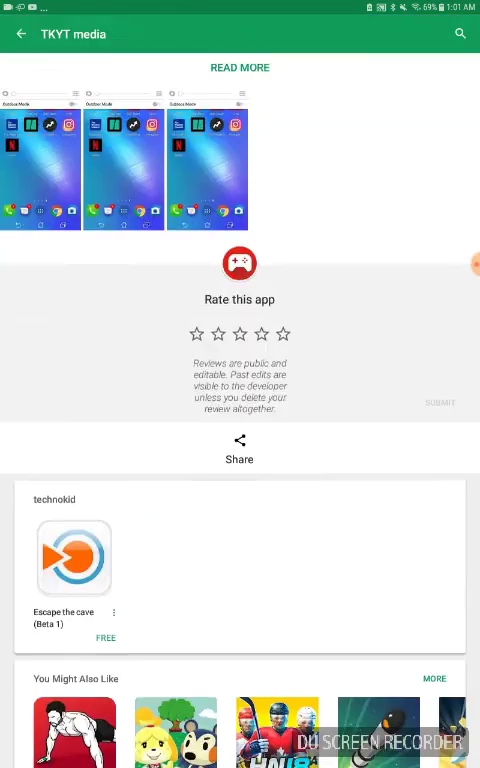
pyautogui.scroll(8, 240, 400)
pyautogui.click(21, 33)
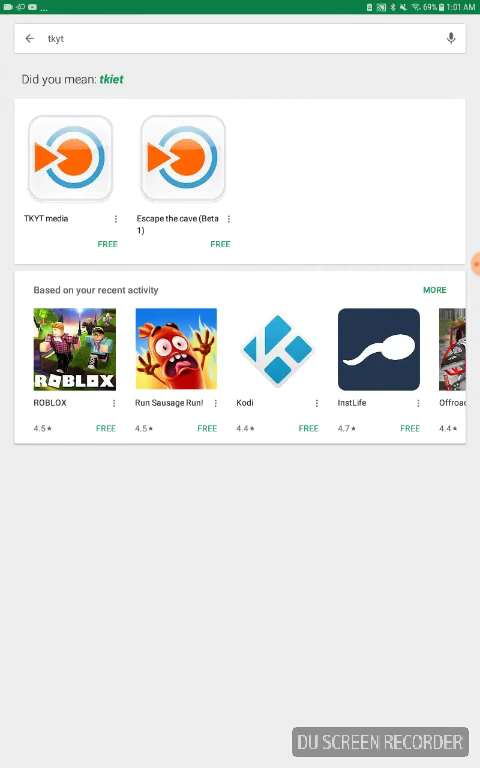
pyautogui.click(182, 157)
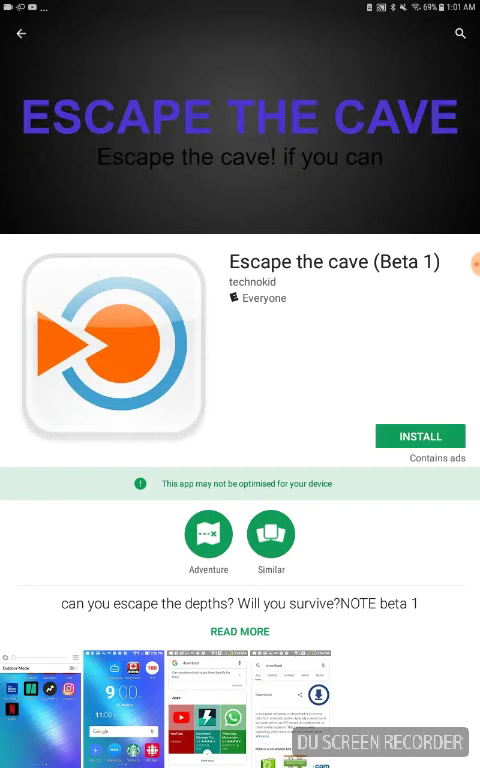
pyautogui.click(420, 436)
# Confirm the permissions prompt so Escape the cave installs and launches.
pyautogui.click(309, 449)
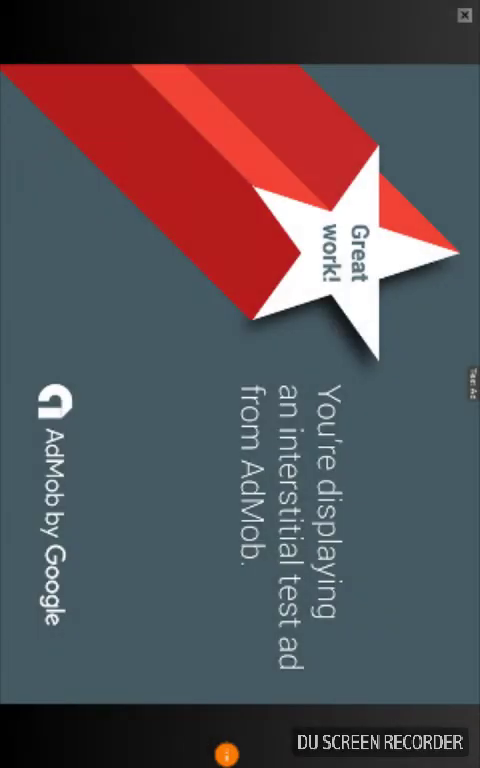
# Dismiss the AdMob test ad and walk the character down through the cave level.
pyautogui.click(464, 14)
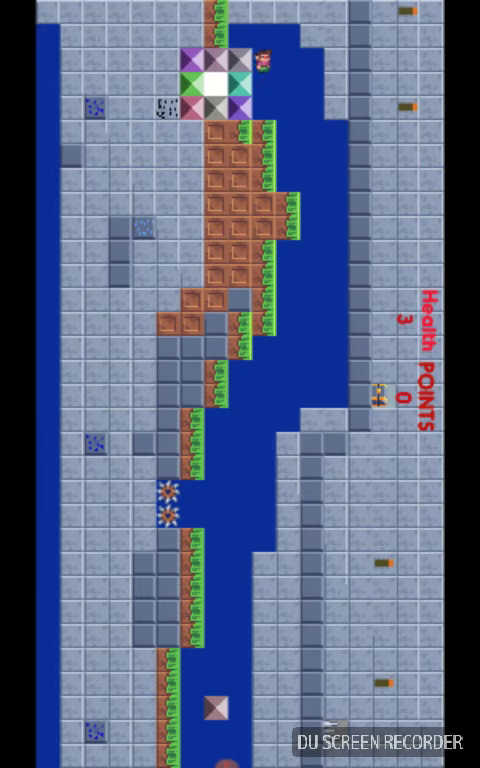
pyautogui.press('Down')
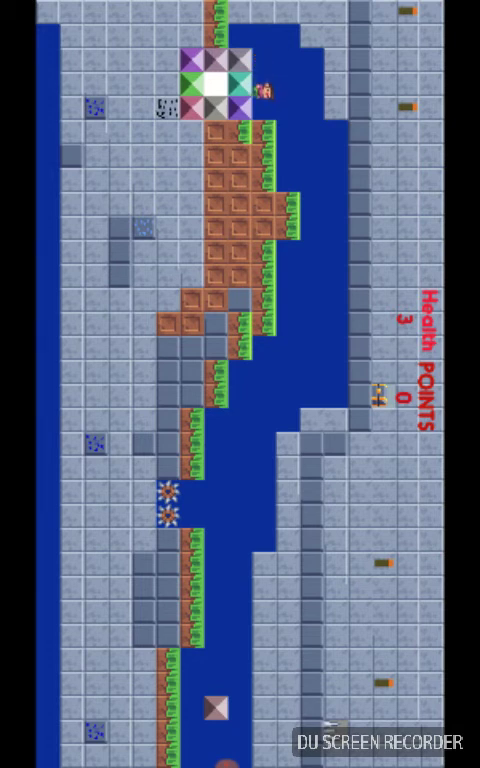